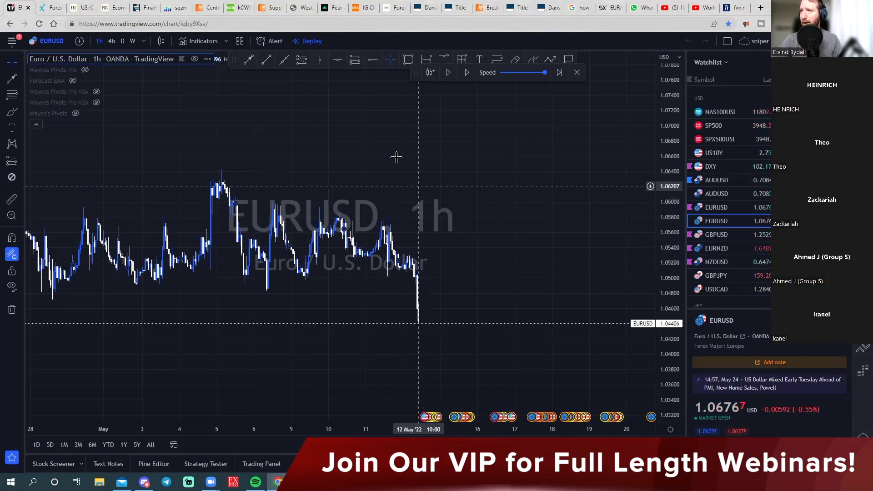
Step: Show the Waynes Pivots Pro levels, review the indicator's settings, then pick the Brush tool
{"action": "left_click", "coordinate": [84, 69]}
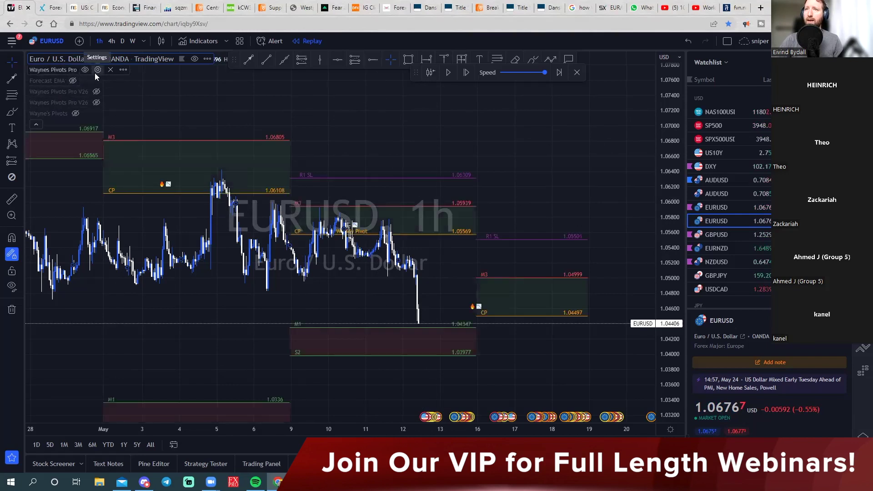
{"action": "left_click", "coordinate": [97, 70]}
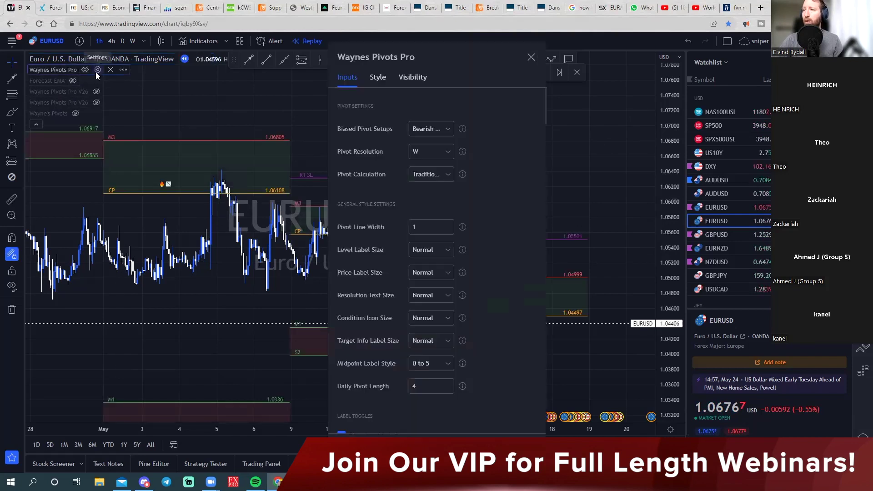
{"action": "left_click", "coordinate": [531, 58]}
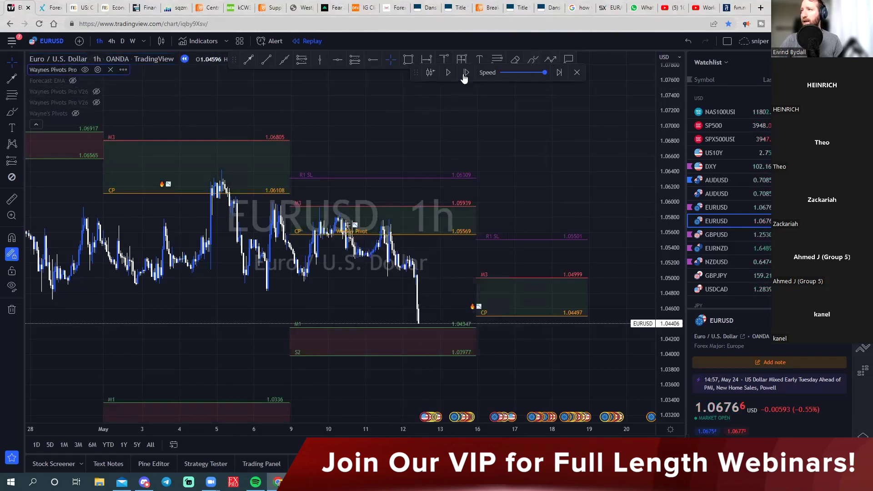
{"action": "left_click", "coordinate": [531, 58]}
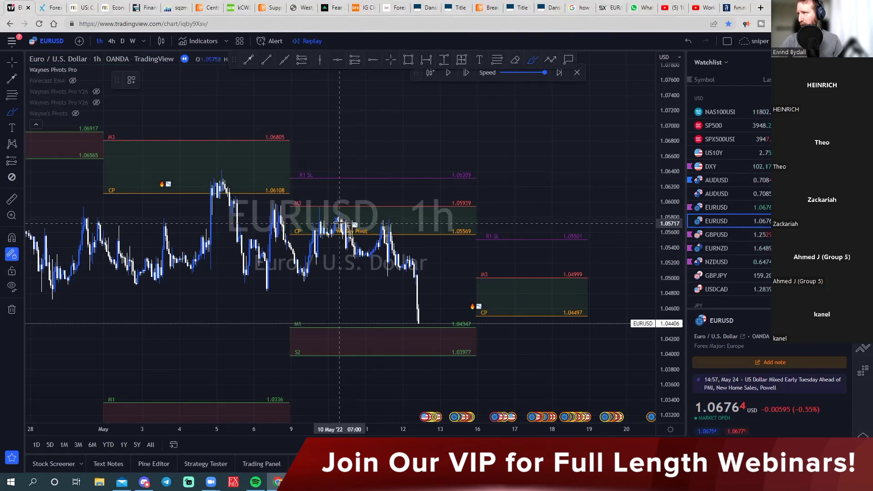
Step: Brush a circle around the last candle's low at M1 1.04347 and start the replay
{"action": "left_click_drag", "start_coordinate": [339, 225], "coordinate": [338, 229]}
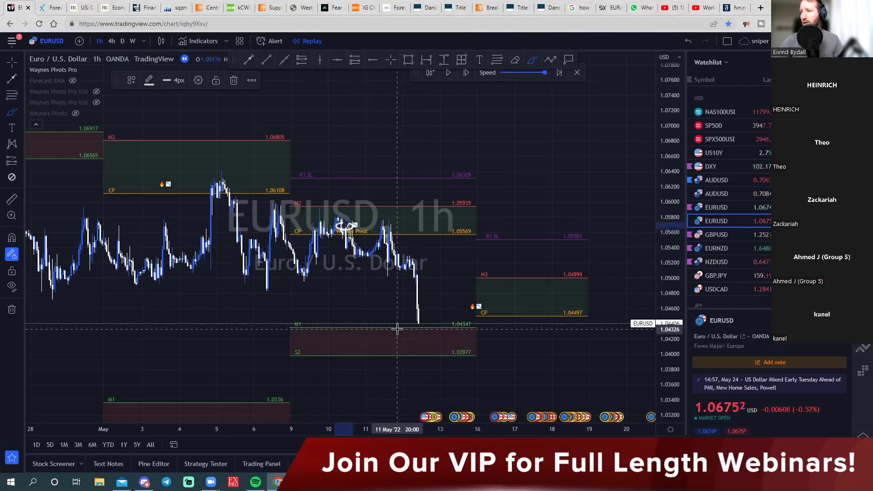
{"action": "mouse_move", "coordinate": [415, 321]}
{"action": "left_mouse_down"}
{"action": "mouse_move", "coordinate": [451, 324]}
{"action": "mouse_move", "coordinate": [389, 327]}
{"action": "left_mouse_up"}
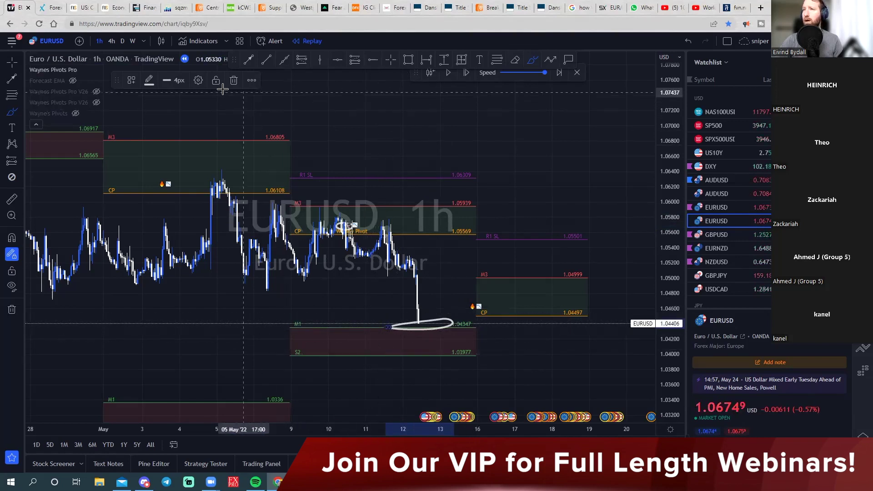
{"action": "left_click", "coordinate": [448, 74]}
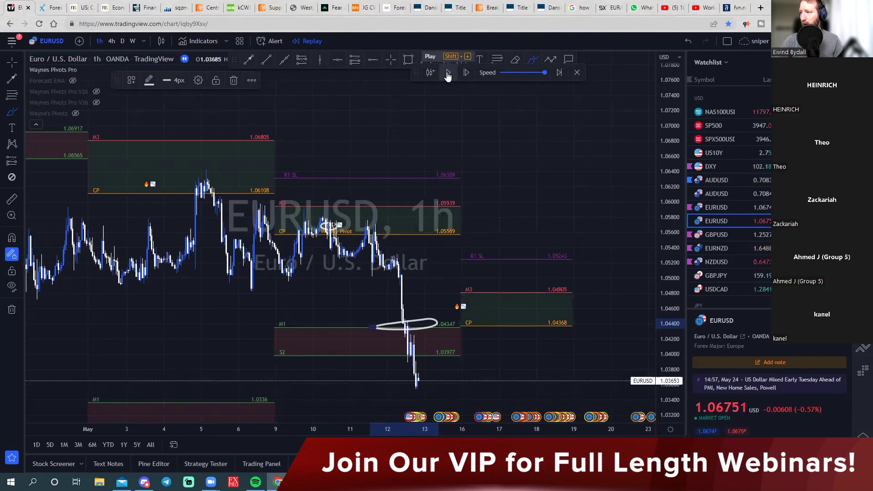
Step: Pause the replay once price rebounds toward 1.0390 under S2, then pick Price Range
{"action": "left_click", "coordinate": [448, 74]}
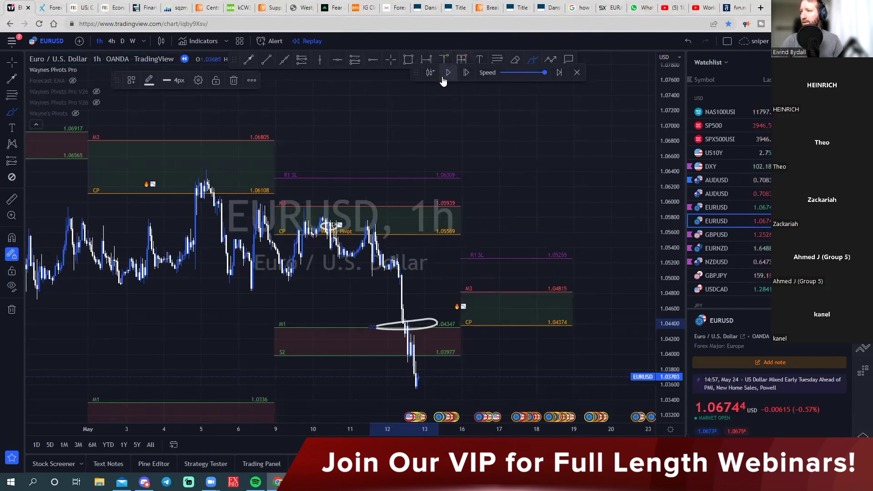
{"action": "left_click", "coordinate": [448, 74]}
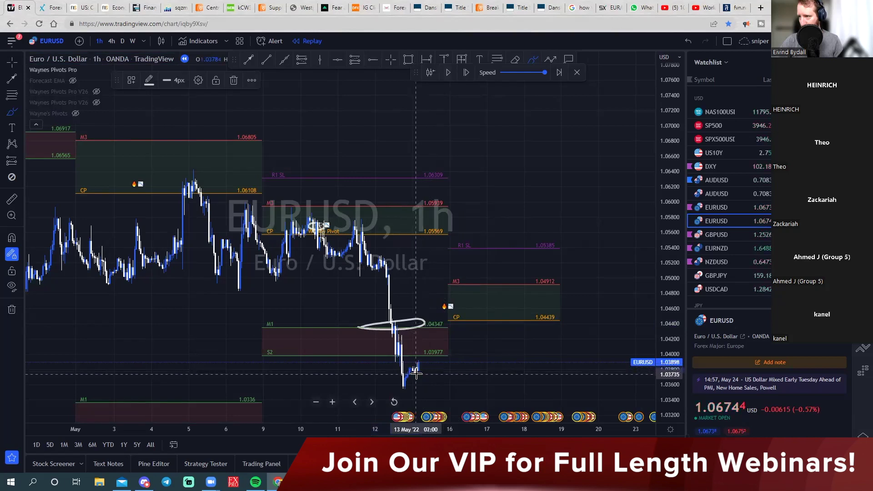
{"action": "left_click", "coordinate": [444, 59]}
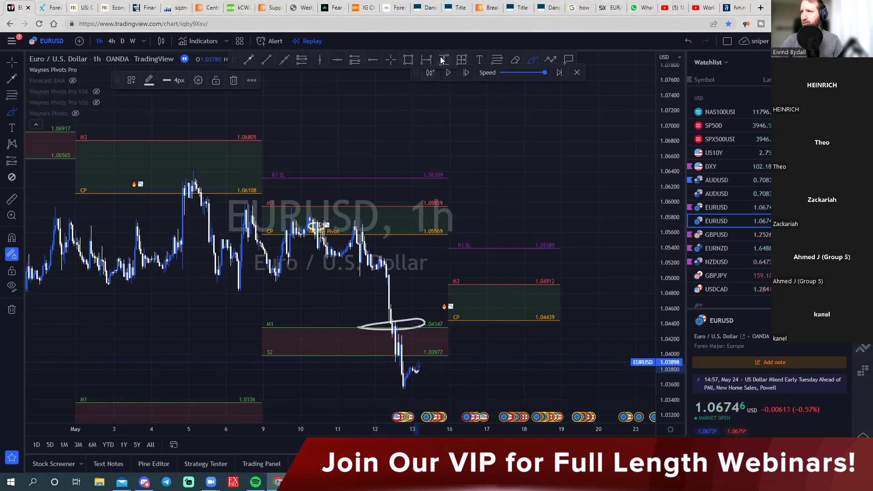
Step: Measure the drop from the 10 May high to the low (-0.01893, -1.79%), then hide the pivots
{"action": "left_click", "coordinate": [321, 226]}
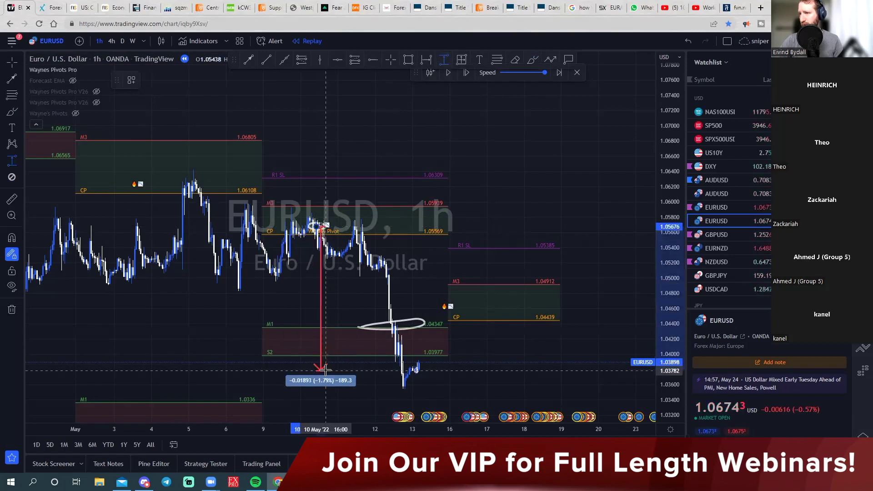
{"action": "left_click", "coordinate": [325, 369]}
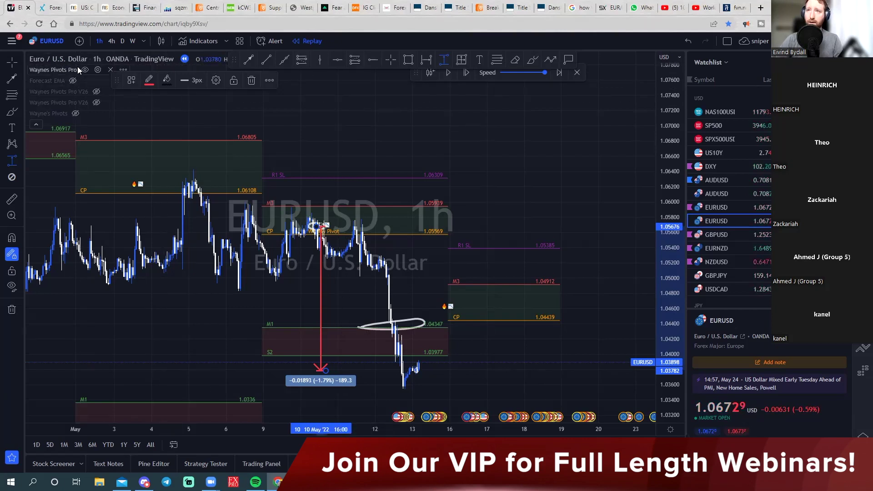
{"action": "left_click", "coordinate": [83, 70]}
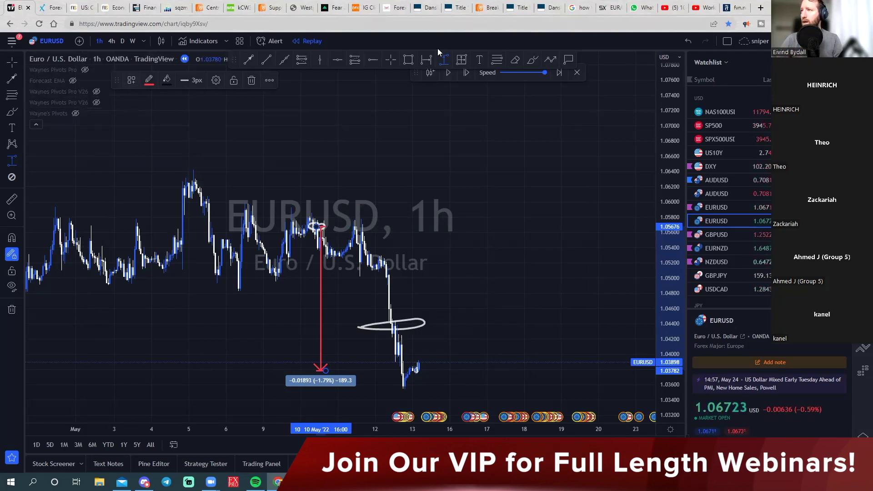
Step: Set replay speed to 0.5 sec and play until price rebounds near 1.0424
{"action": "left_click_drag", "start_coordinate": [544, 71], "coordinate": [538, 72]}
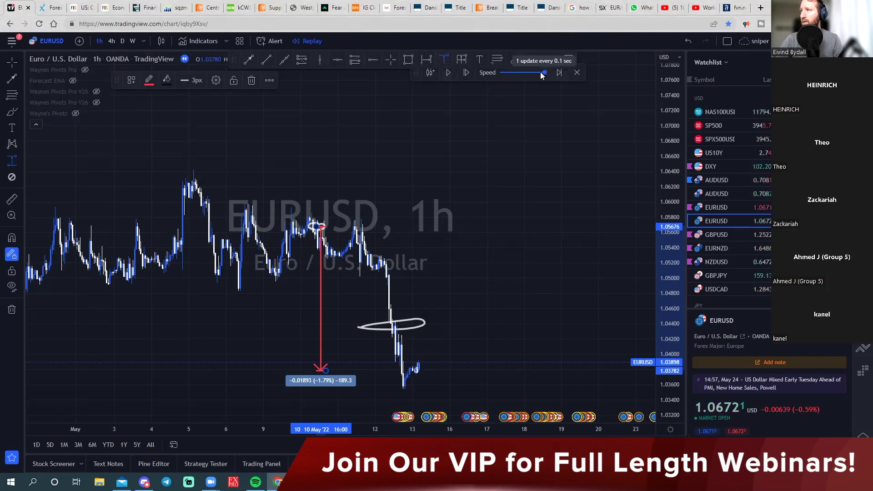
{"action": "left_click", "coordinate": [449, 74]}
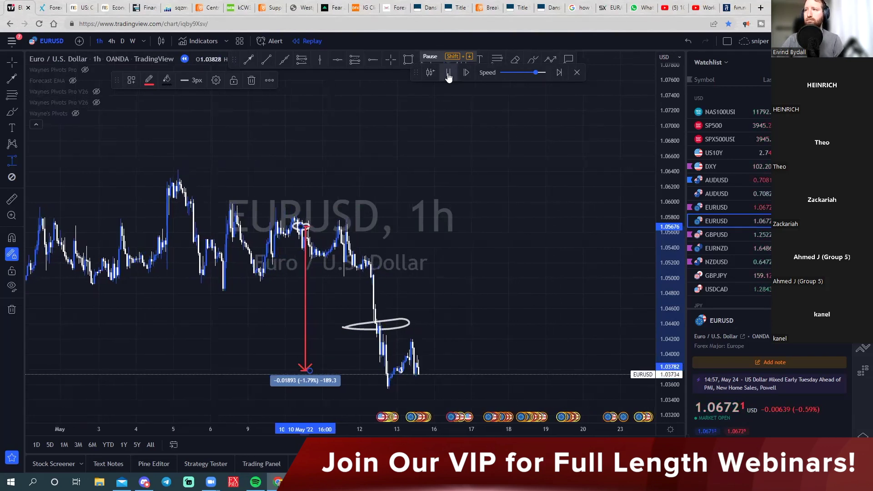
{"action": "left_click", "coordinate": [449, 75]}
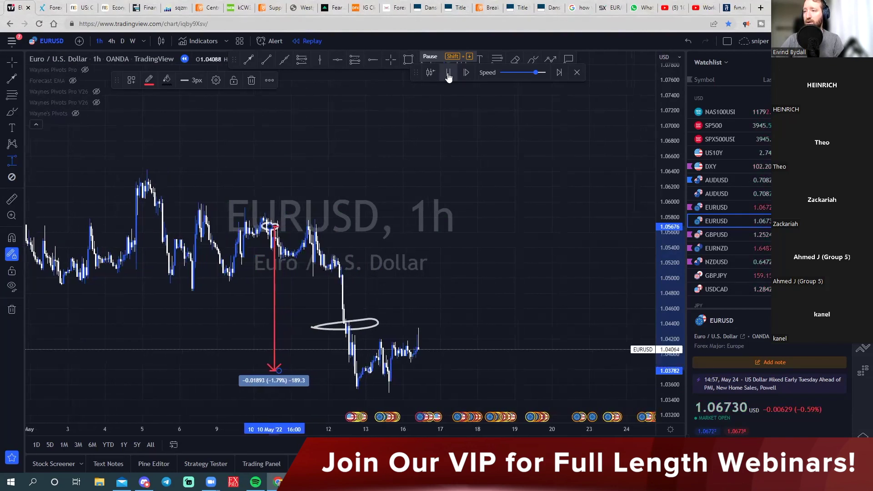
{"action": "left_click", "coordinate": [448, 74]}
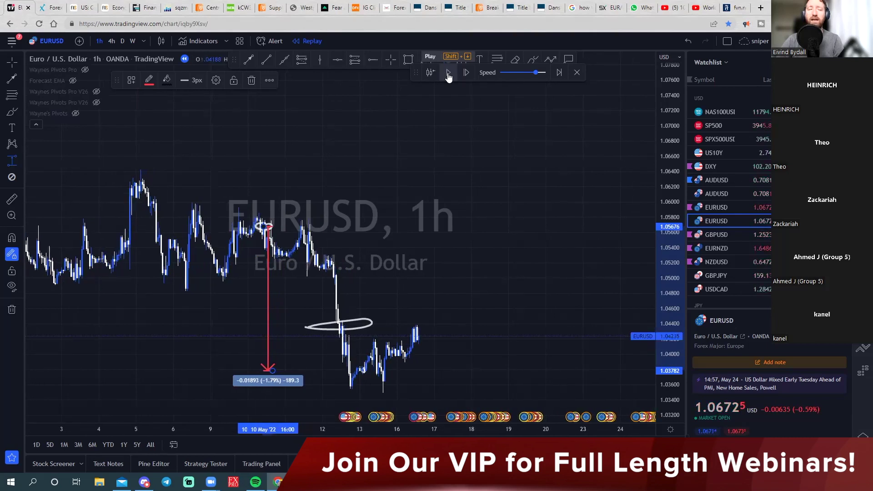
{"action": "left_click", "coordinate": [549, 58]}
Step: Trace an orange zigzag path from the drop's top through the lows near 1.035 and rising peaks
{"action": "left_click", "coordinate": [335, 273]}
{"action": "double_click", "coordinate": [352, 388]}
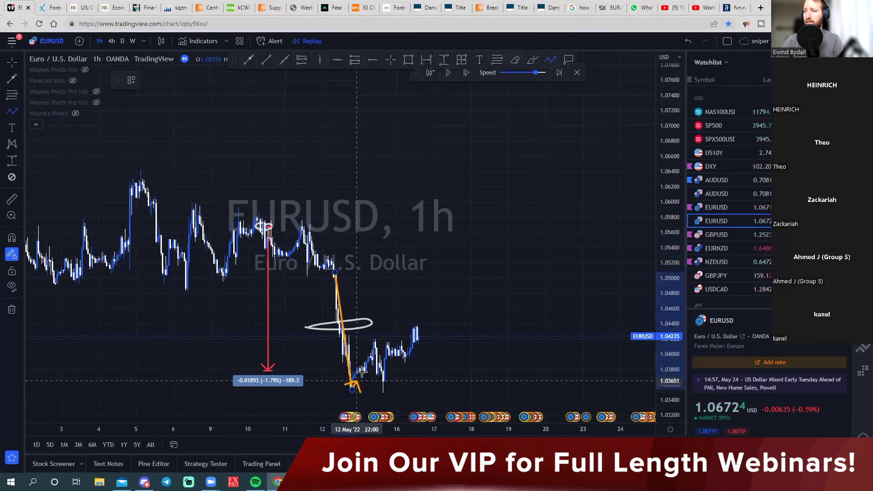
{"action": "left_click", "coordinate": [374, 344]}
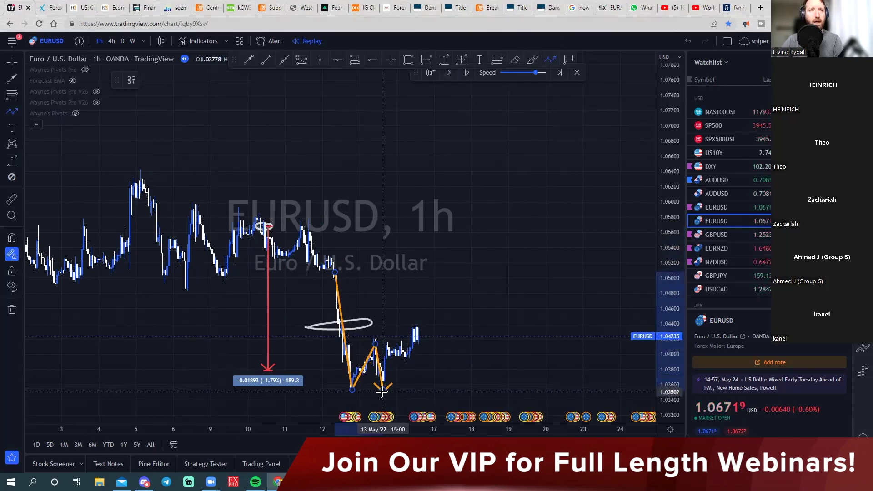
{"action": "left_click", "coordinate": [382, 389]}
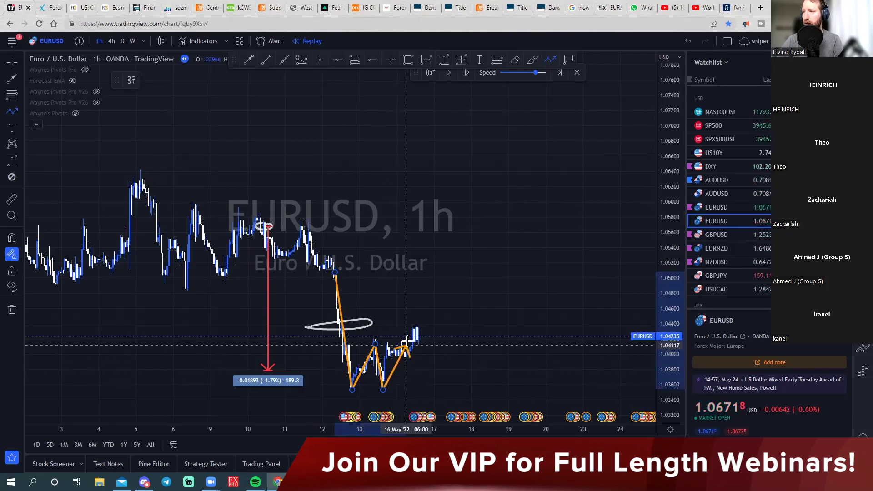
{"action": "left_click", "coordinate": [416, 323]}
{"action": "left_click", "coordinate": [434, 349]}
{"action": "left_click", "coordinate": [443, 288]}
{"action": "left_click", "coordinate": [473, 315]}
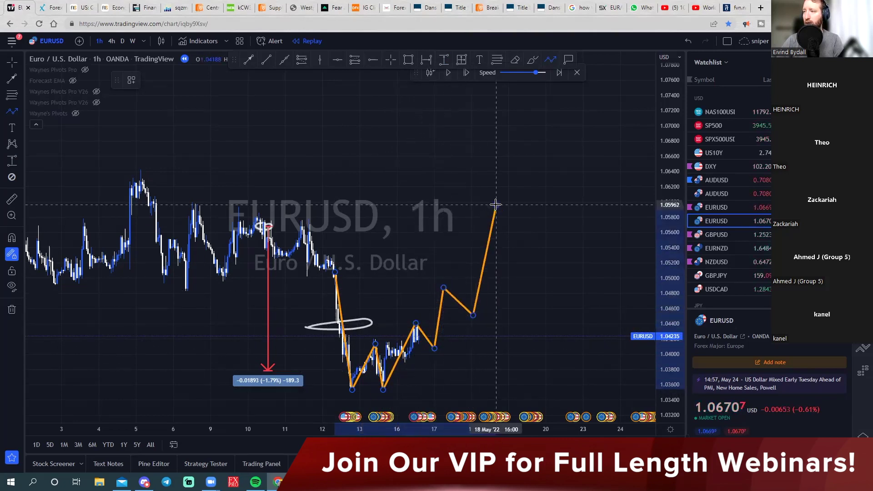
Step: End the path with an arrow near 1.059 and draw a grey 1.04416–1.04517 retest box
{"action": "double_click", "coordinate": [496, 205]}
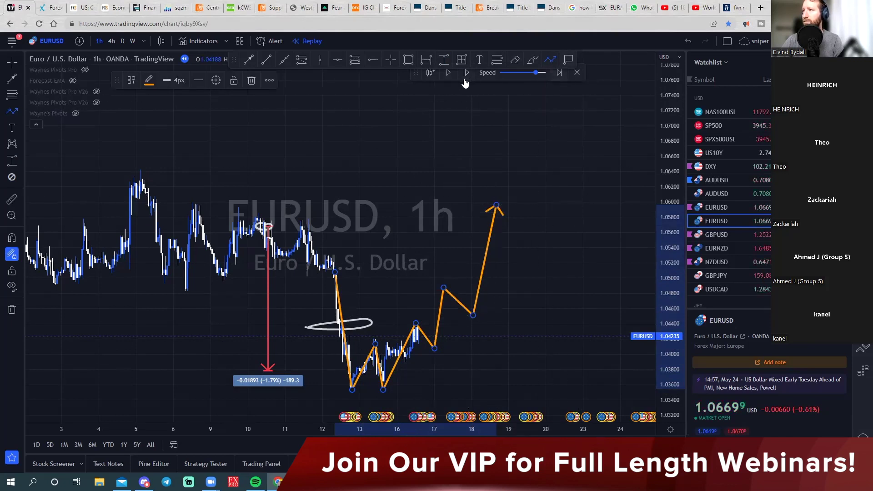
{"action": "left_click", "coordinate": [408, 59]}
{"action": "left_click_drag", "start_coordinate": [460, 315], "coordinate": [506, 321]}
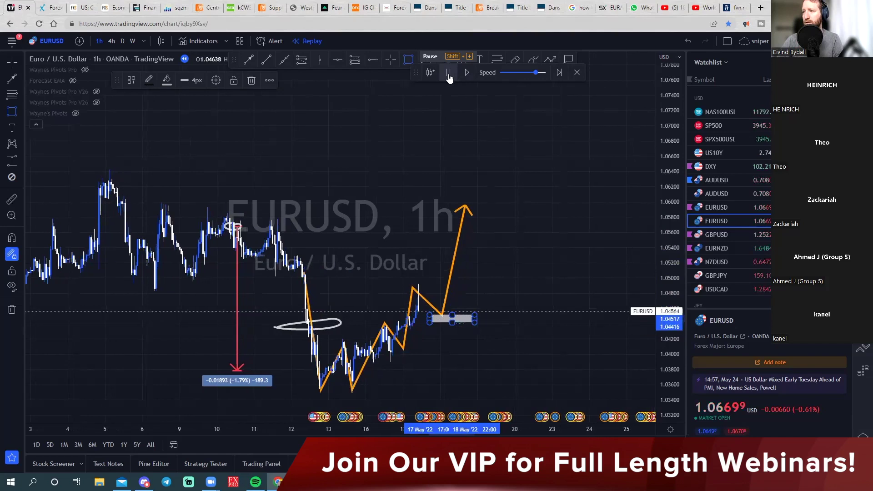
Step: Resume the replay as EURUSD climbs to about 1.0548, cancelling a stray extra rectangle
{"action": "left_click", "coordinate": [449, 77]}
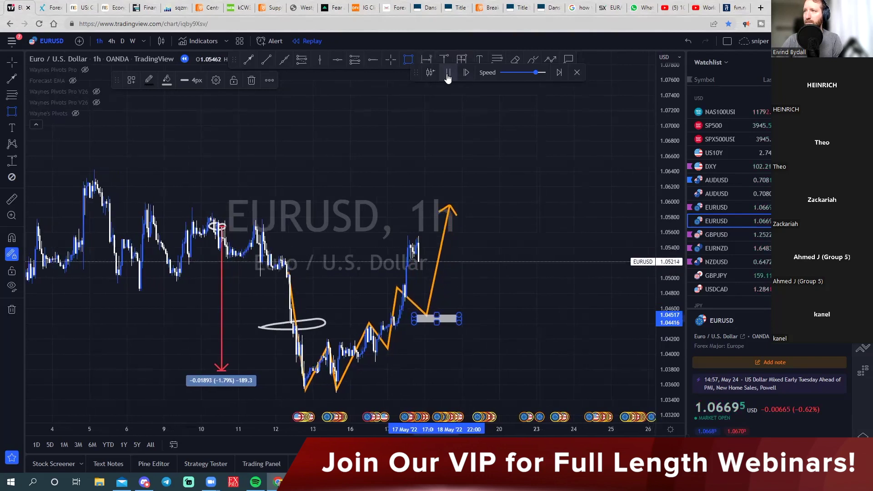
{"action": "right_click", "coordinate": [447, 78]}
{"action": "left_click", "coordinate": [418, 91]}
{"action": "left_click", "coordinate": [416, 94]}
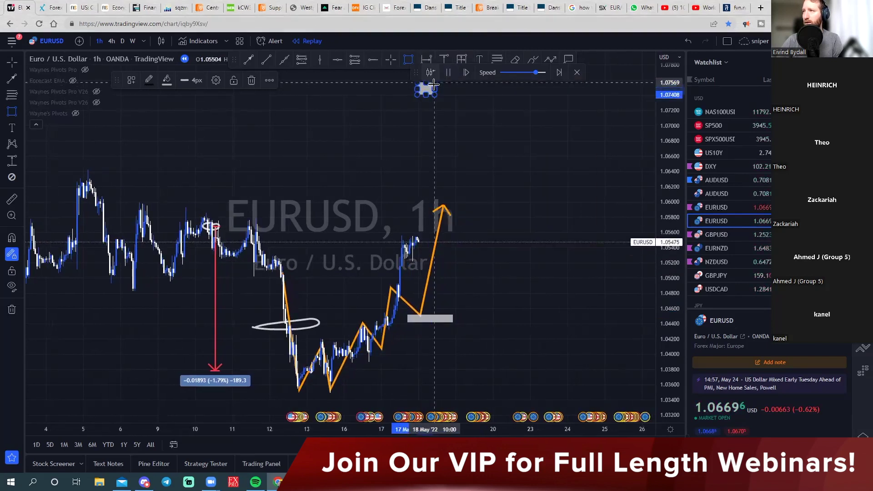
{"action": "key", "text": "Escape"}
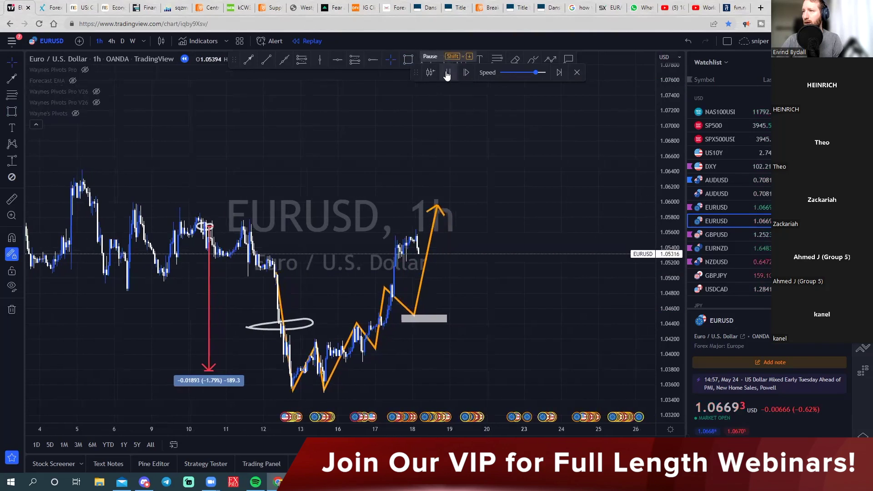